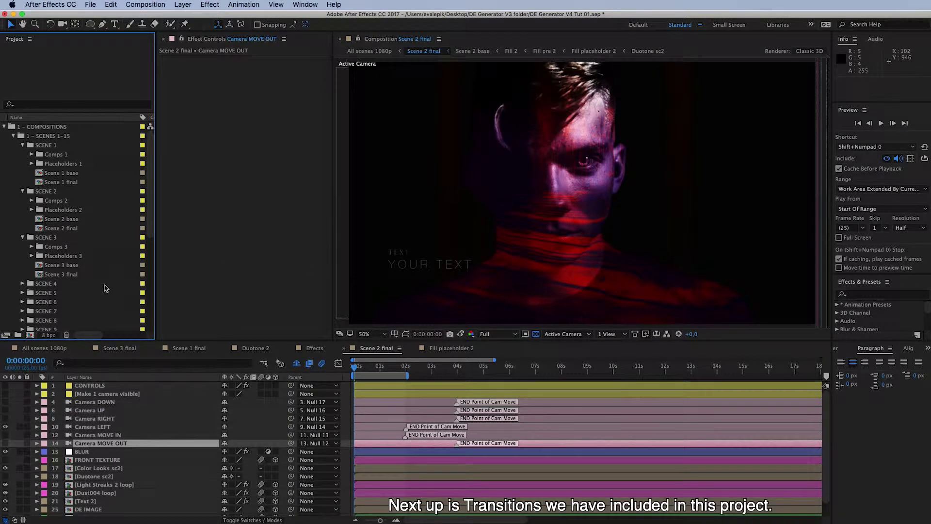
Expand the 11 - TRANSITIONS folder, select Blur Lens, and bring up All scenes 1080p
scroll(107, 288, down, 5)
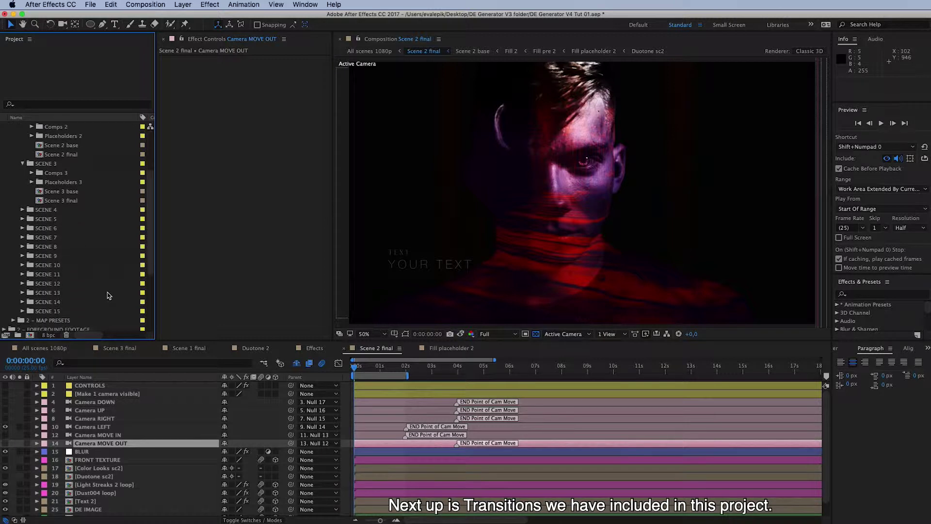
scroll(109, 295, down, 2)
click(57, 312)
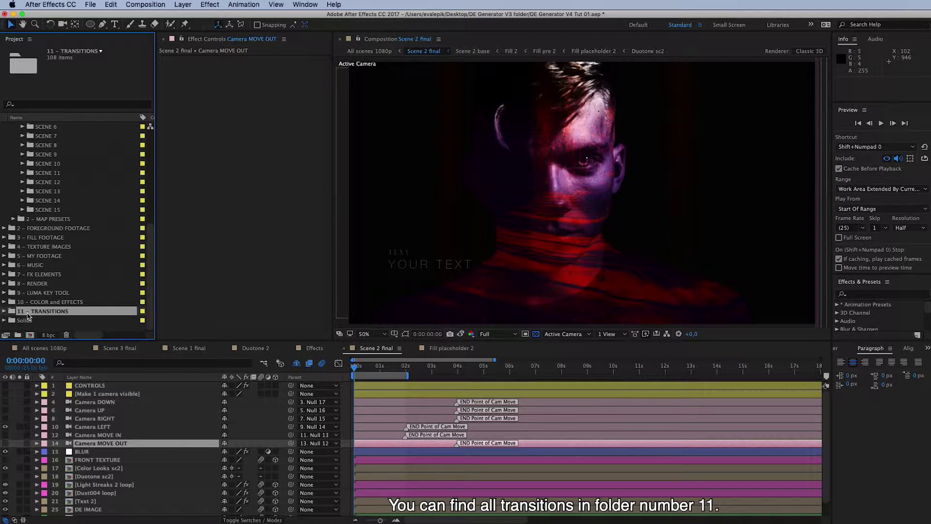
click(5, 311)
scroll(49, 291, down, 2)
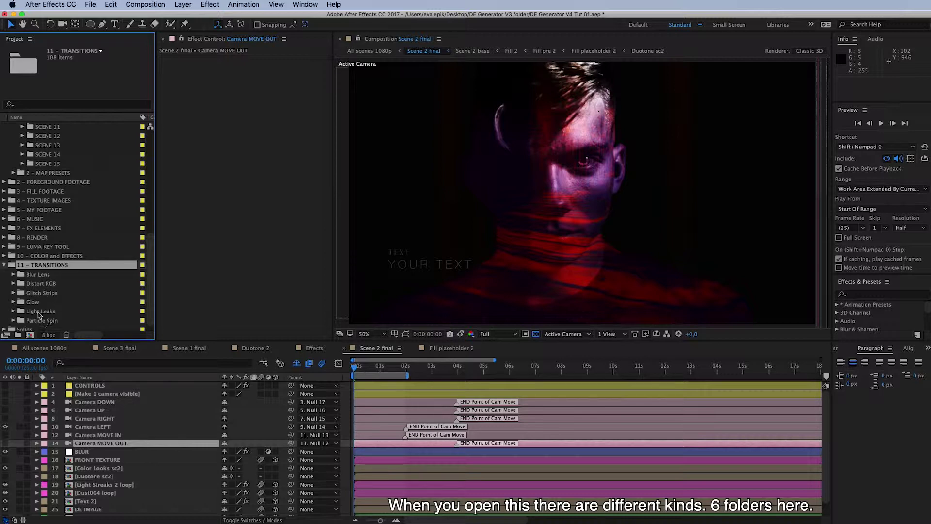
click(56, 275)
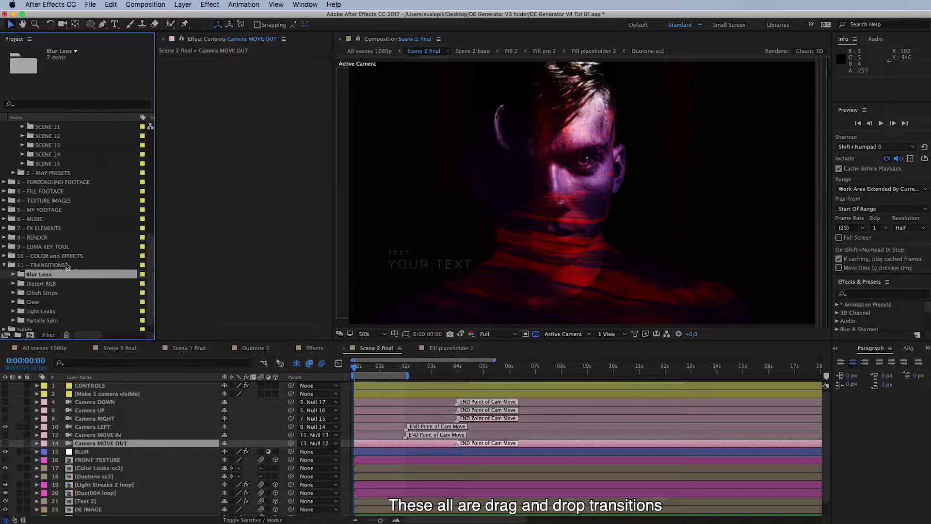
click(85, 275)
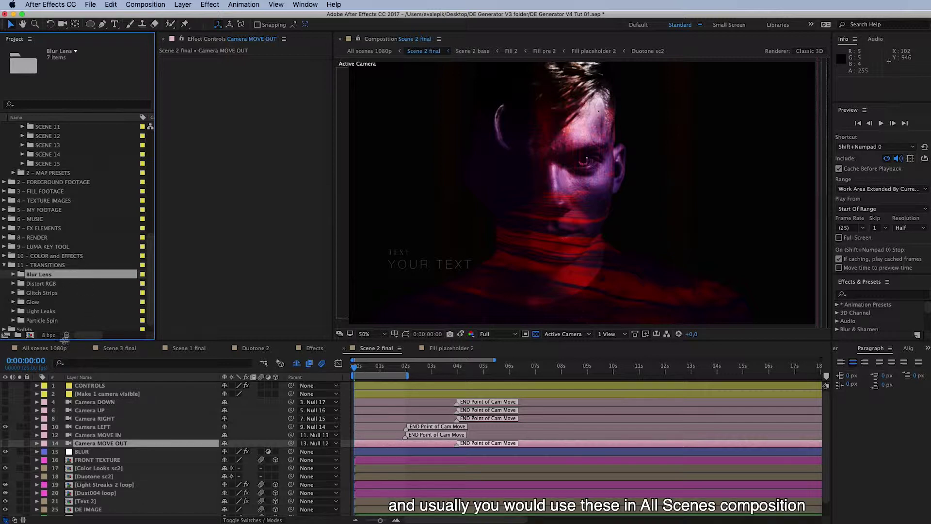
click(45, 348)
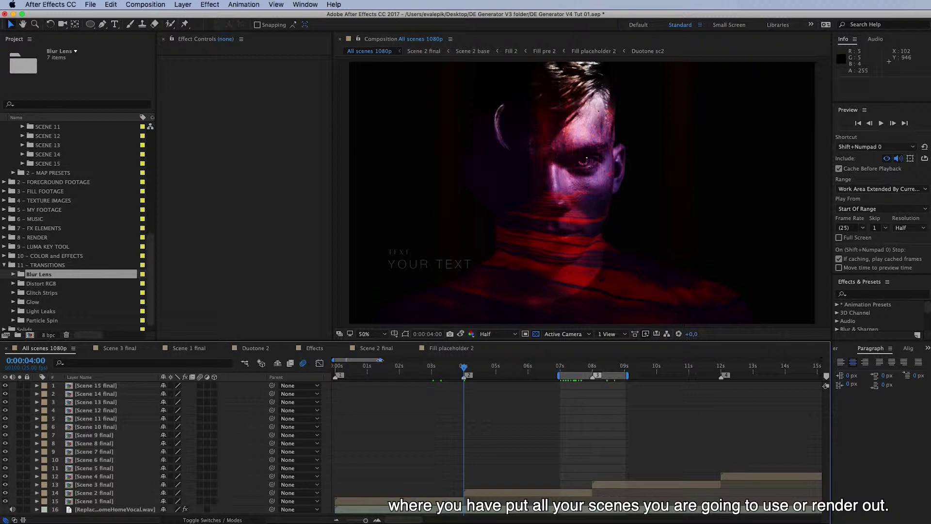
drag(379, 360, 372, 361)
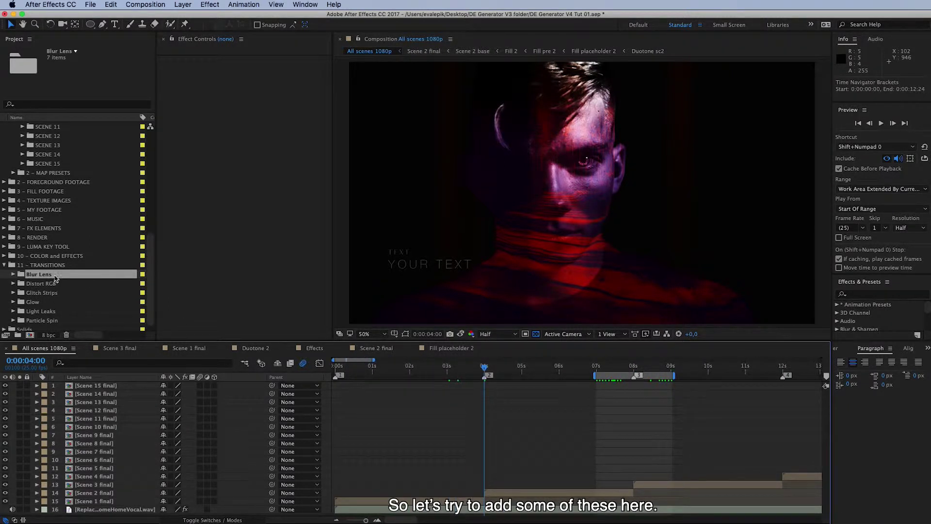
click(111, 504)
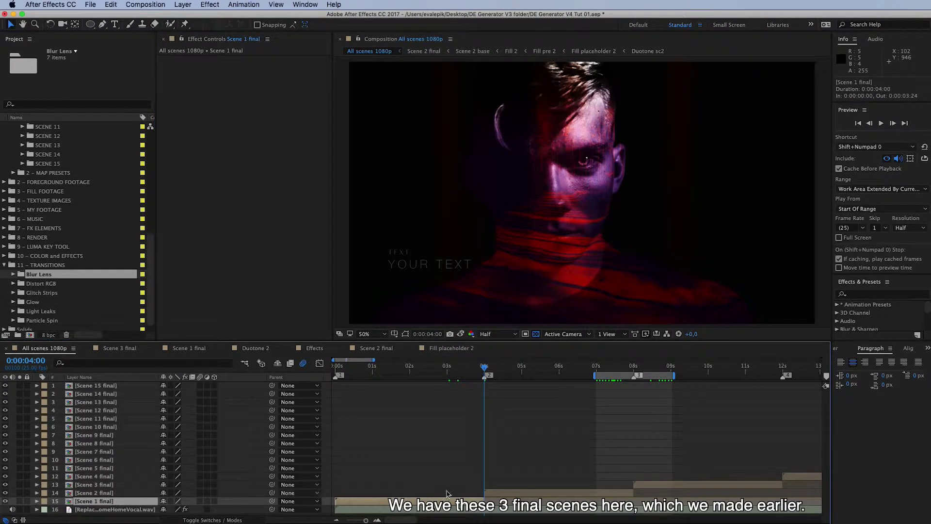
drag(488, 367, 443, 367)
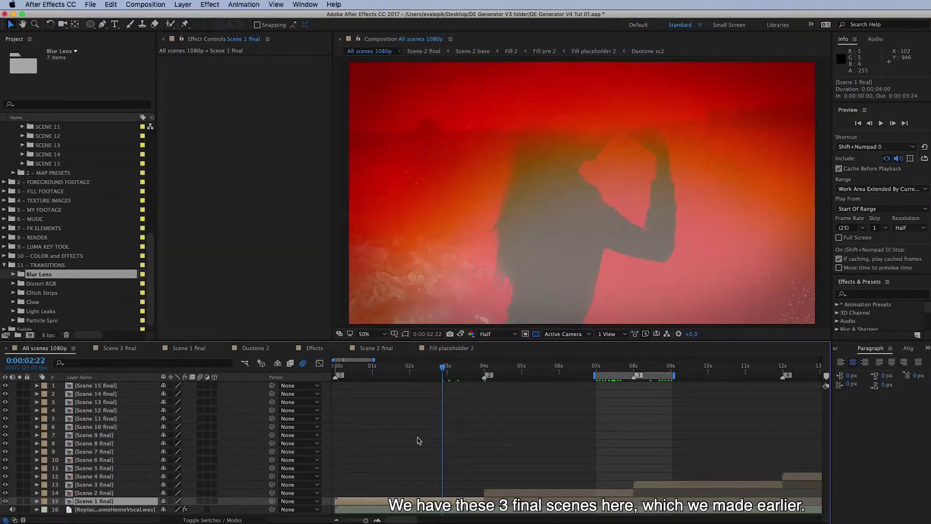
click(585, 368)
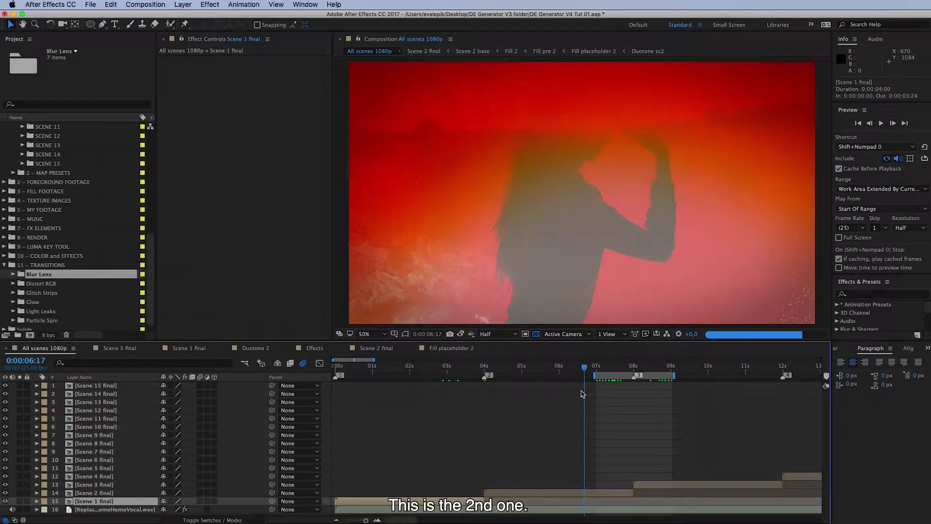
click(683, 371)
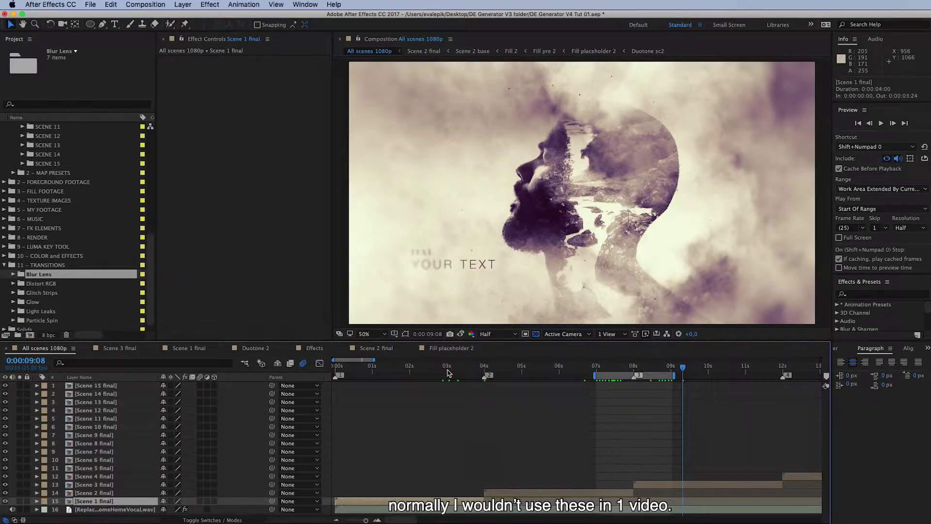
click(449, 372)
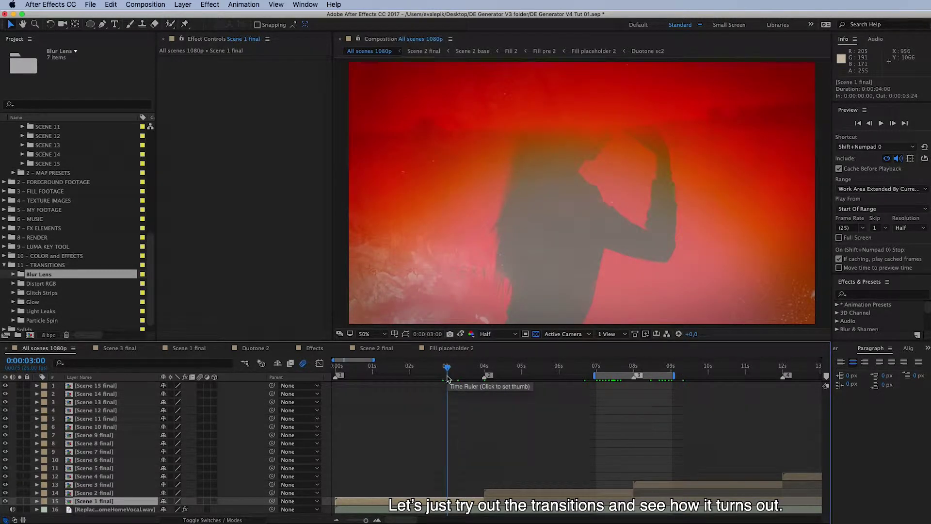
Set the work area from the current time to about 5 seconds
key(b)
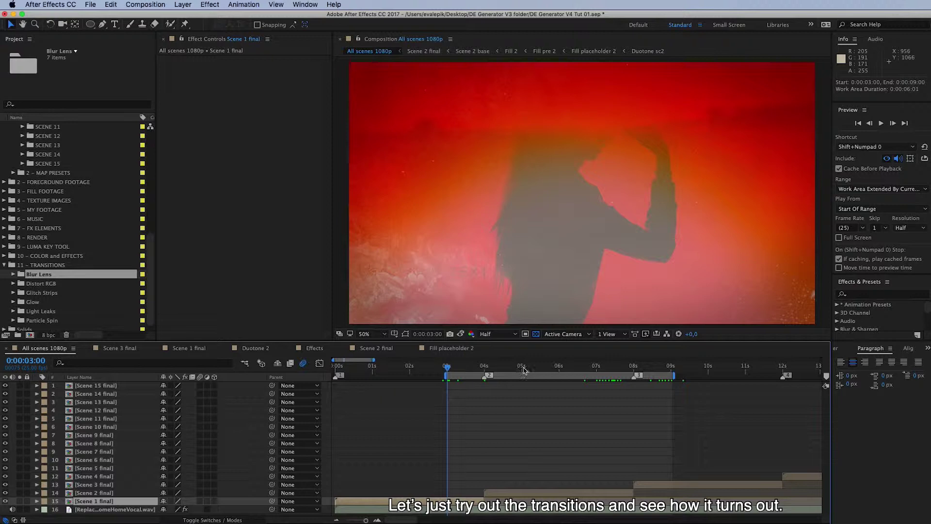
click(521, 371)
key(n)
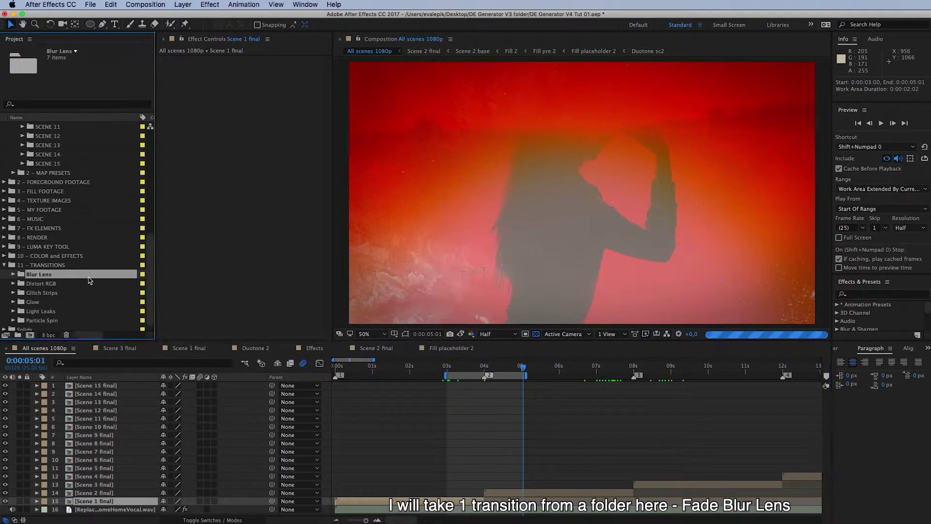
Add Fade Blur Lens – Clean above the scenes with its Peak marker on the 4-second cut
click(13, 274)
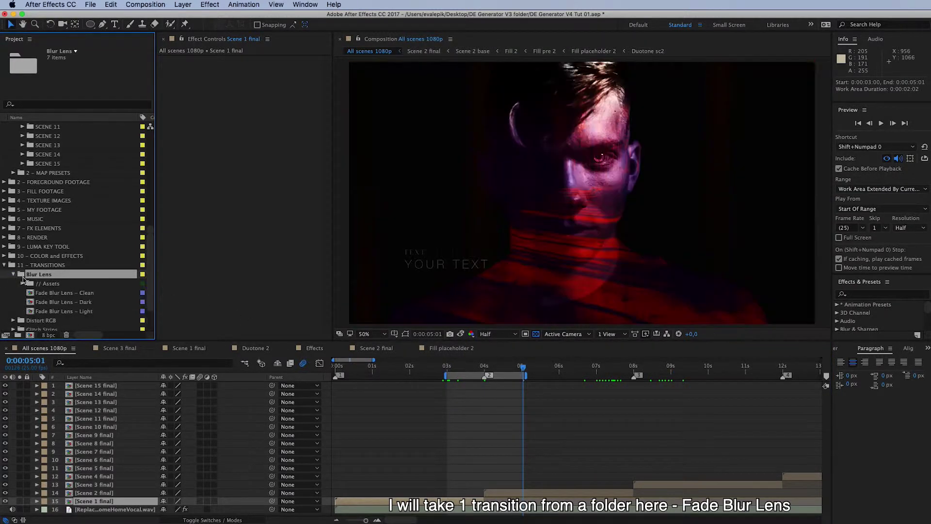
click(56, 294)
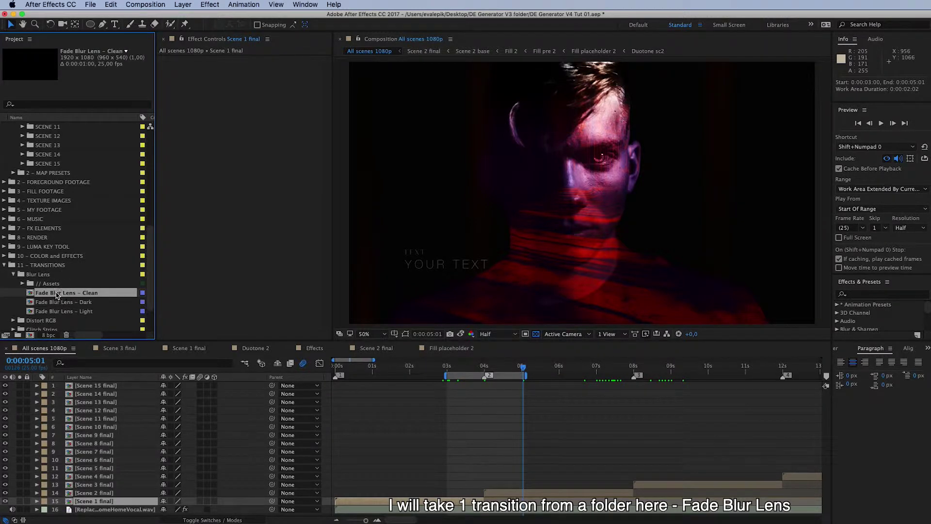
drag(56, 294, 482, 491)
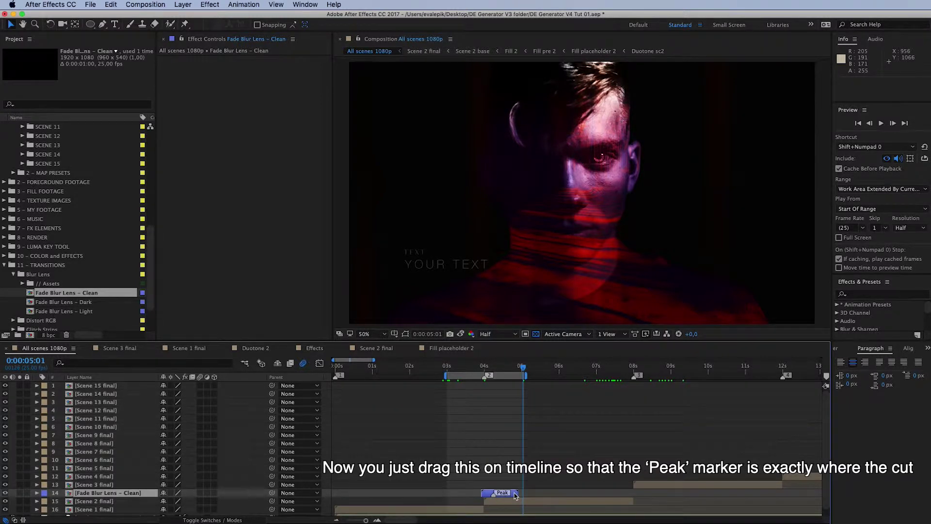
drag(515, 495, 506, 495)
drag(483, 368, 485, 367)
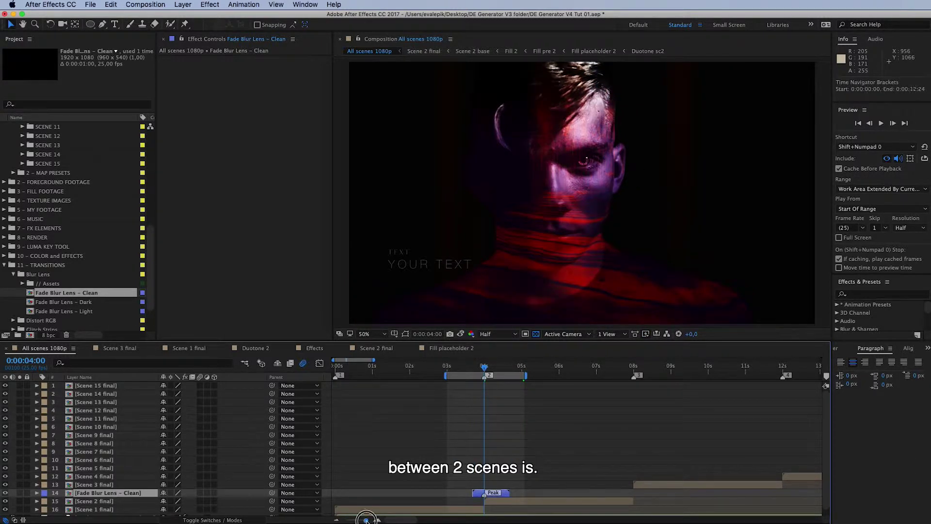
drag(366, 519, 365, 520)
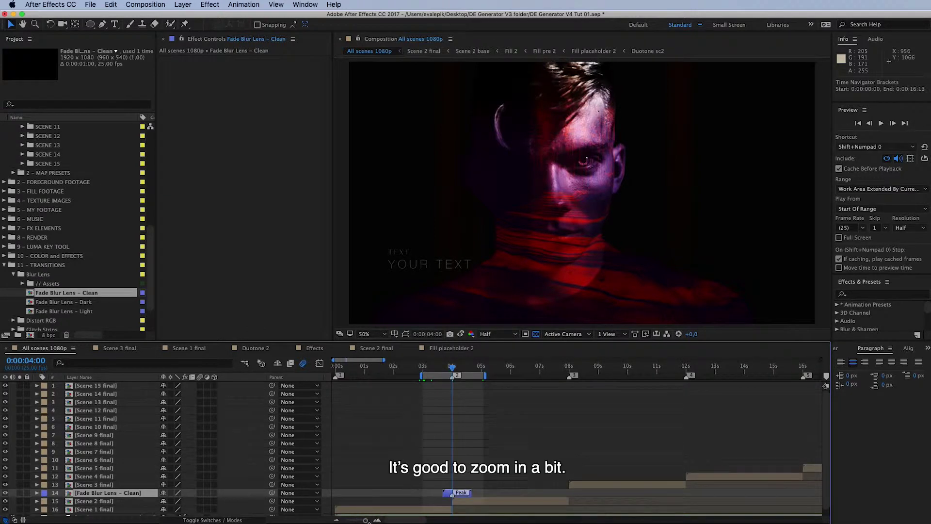
drag(383, 360, 356, 361)
At 3 seconds, turn on Collapse Transformations for the transition layer and preview it
click(456, 367)
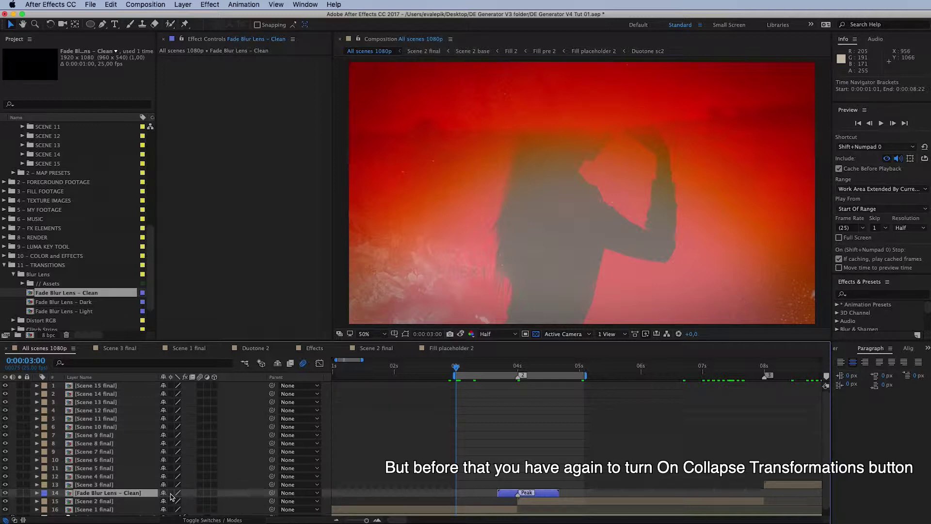
click(171, 493)
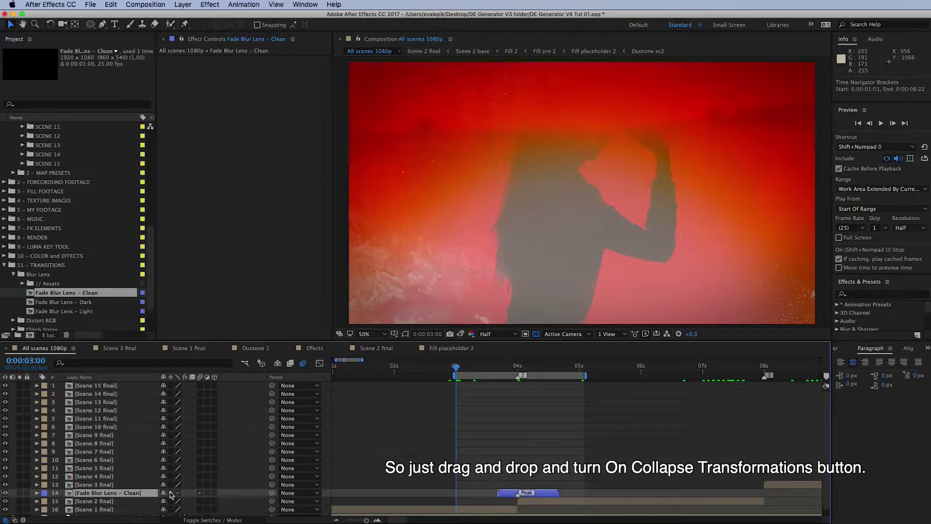
key(space)
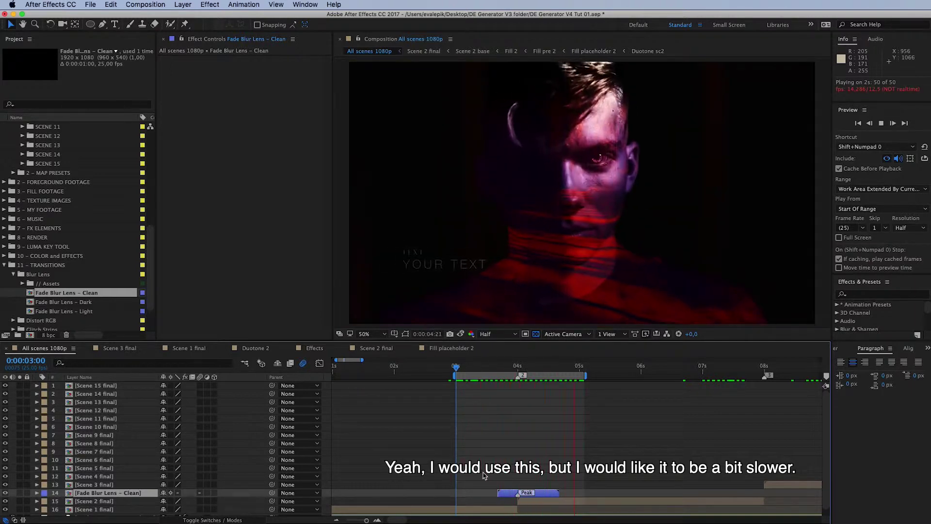
Stop the preview and enable Time Remapping on the Fade Blur Lens – Clean layer
key(space)
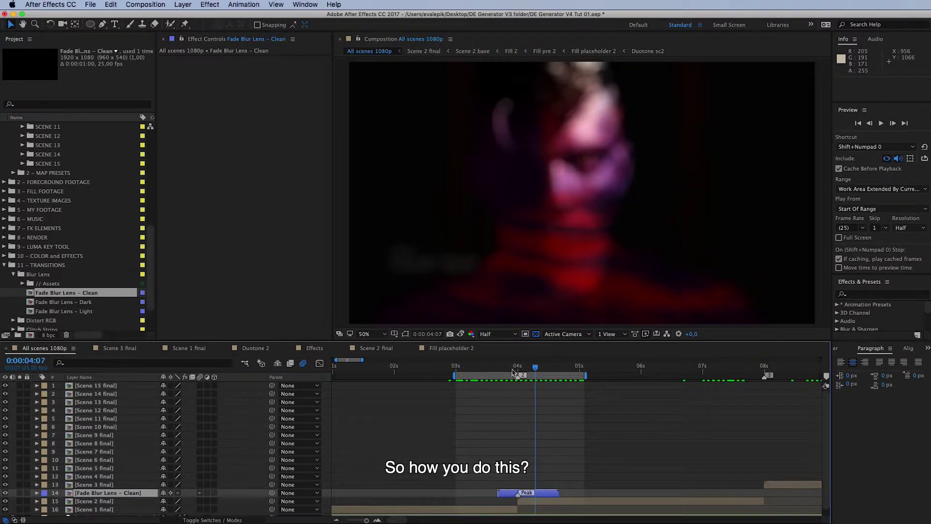
click(505, 496)
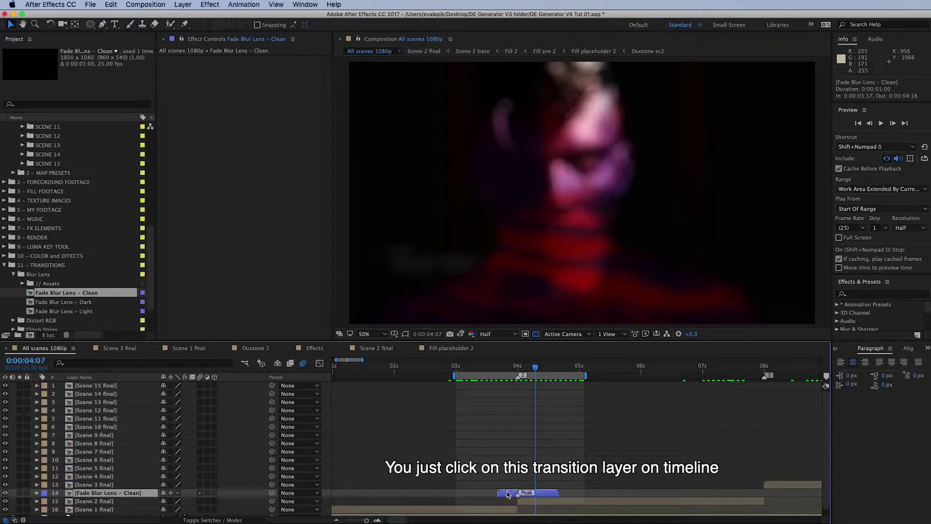
right_click(109, 494)
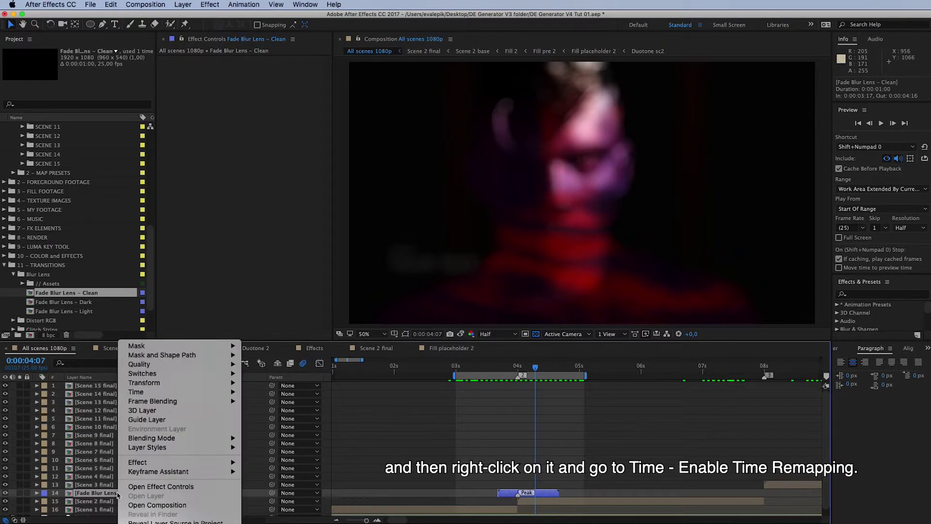
mouse_move(143, 392)
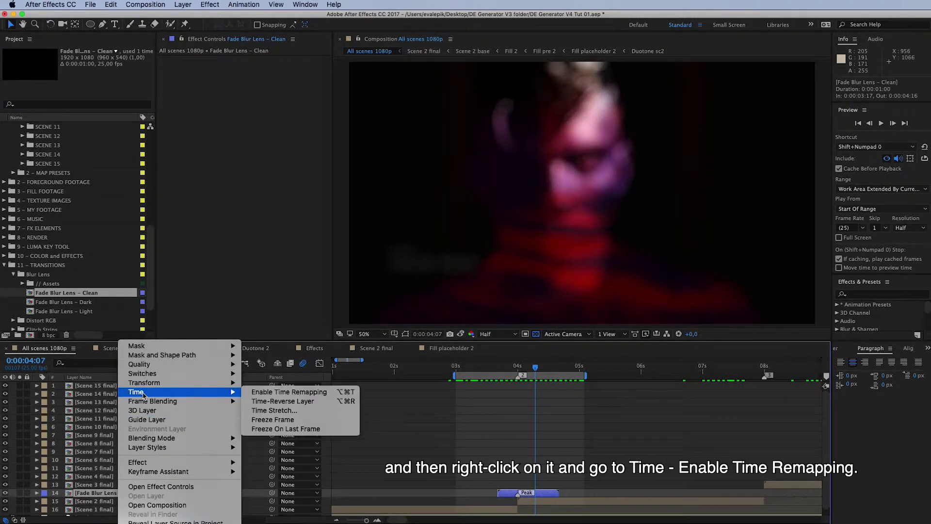
click(260, 392)
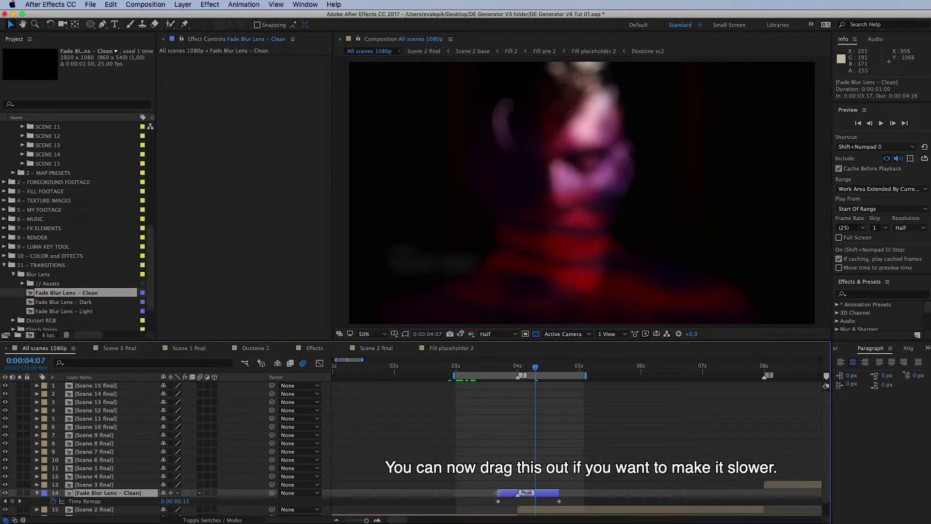
Stretch the transition to 0:00:03:12–0:00:05:01 and move its Time Remap keyframes to match
drag(499, 492, 485, 491)
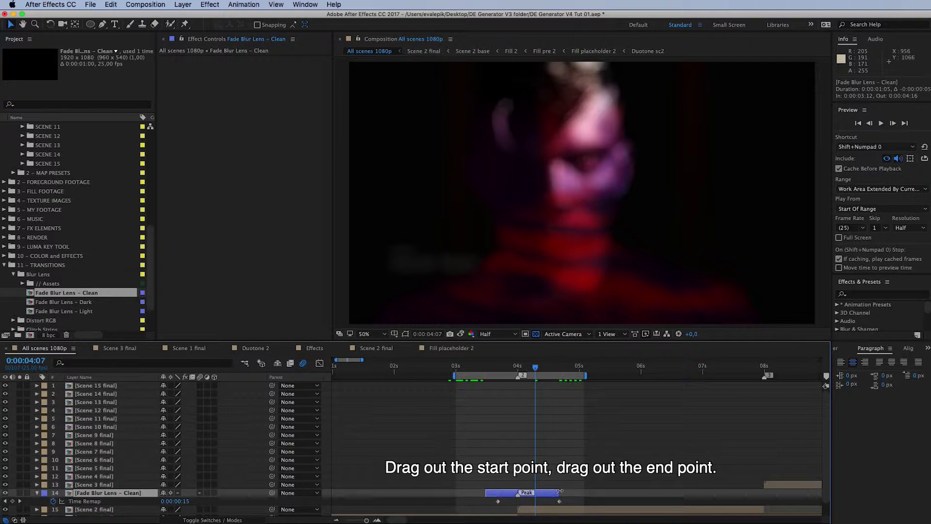
drag(561, 491, 583, 490)
drag(498, 501, 485, 501)
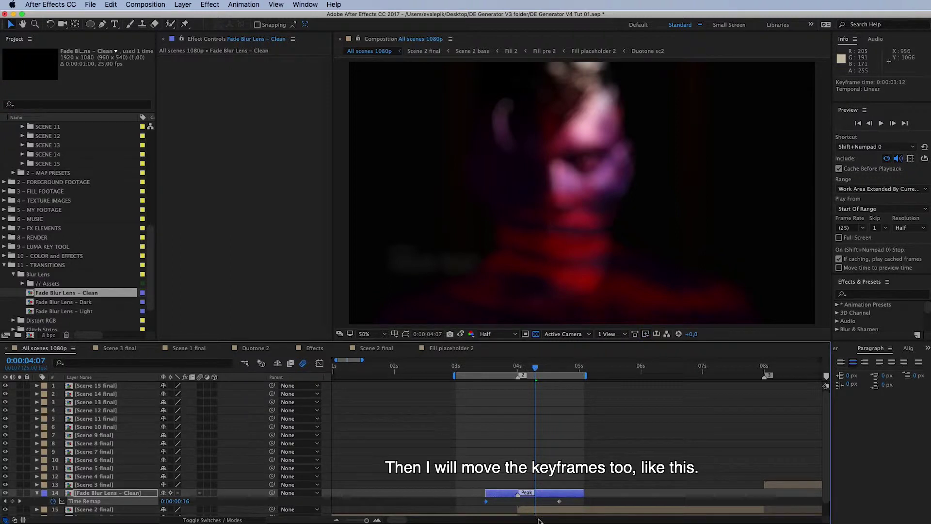
drag(559, 501, 582, 501)
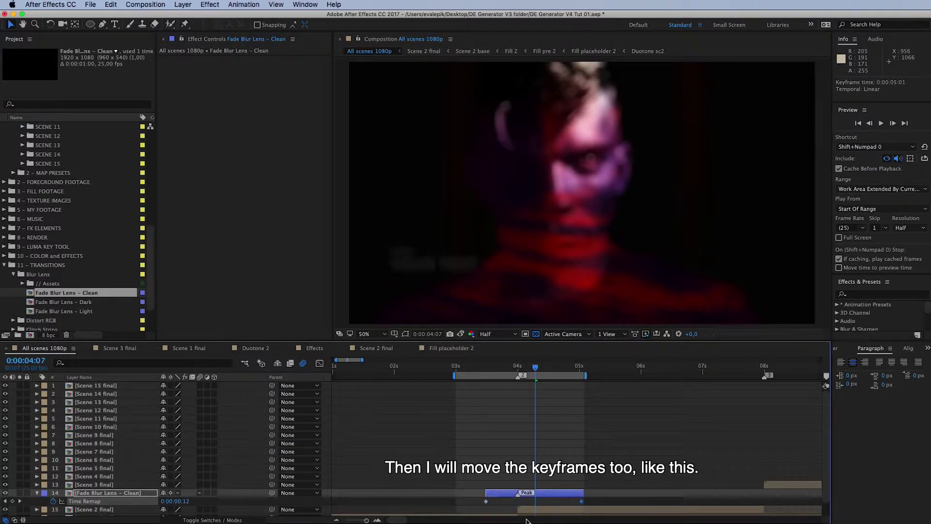
click(456, 367)
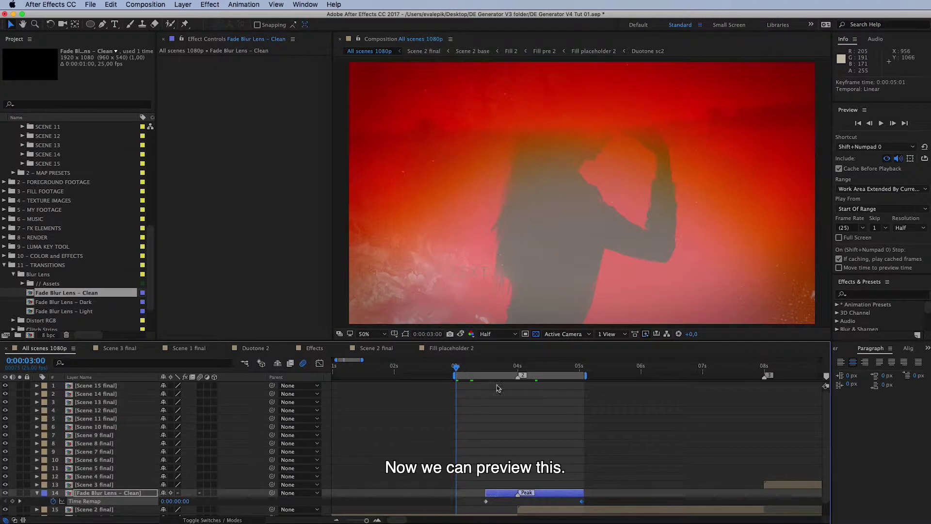
key(space)
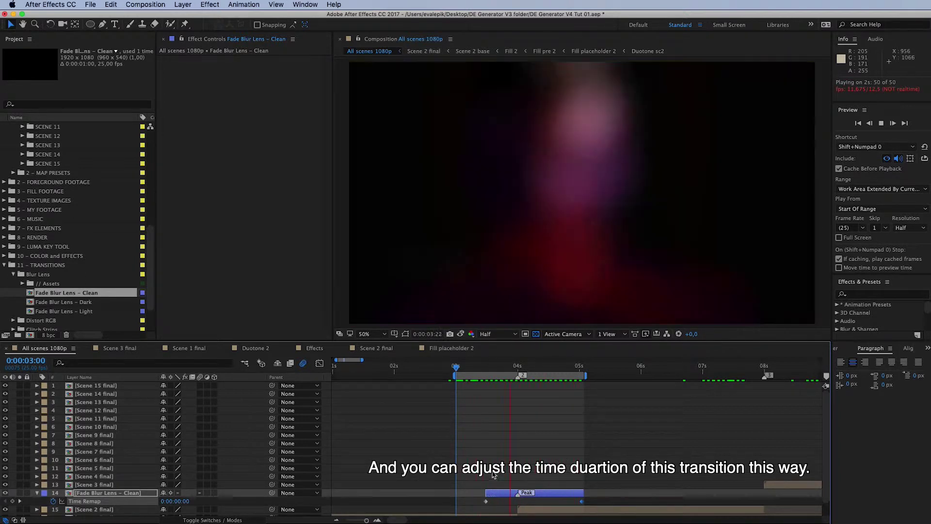
key(space)
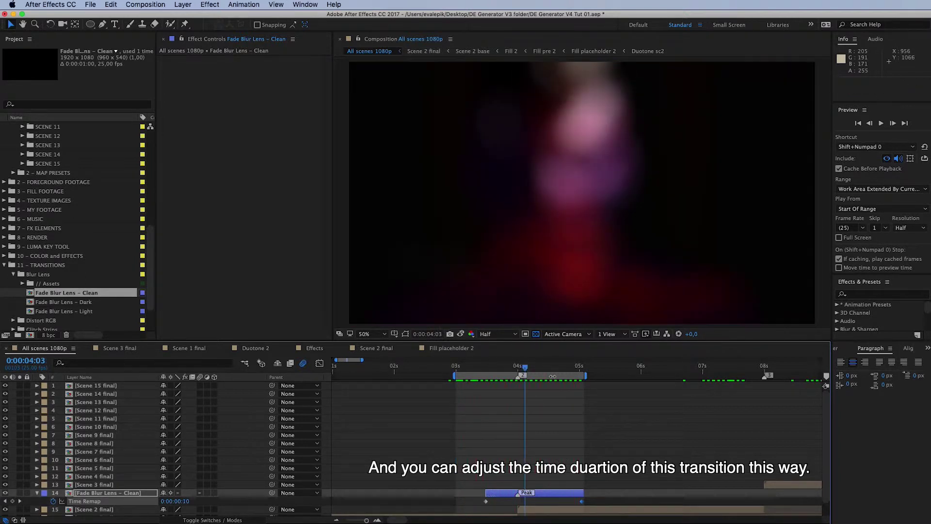
Start the work area at 0:00:07:00
drag(352, 363, 361, 363)
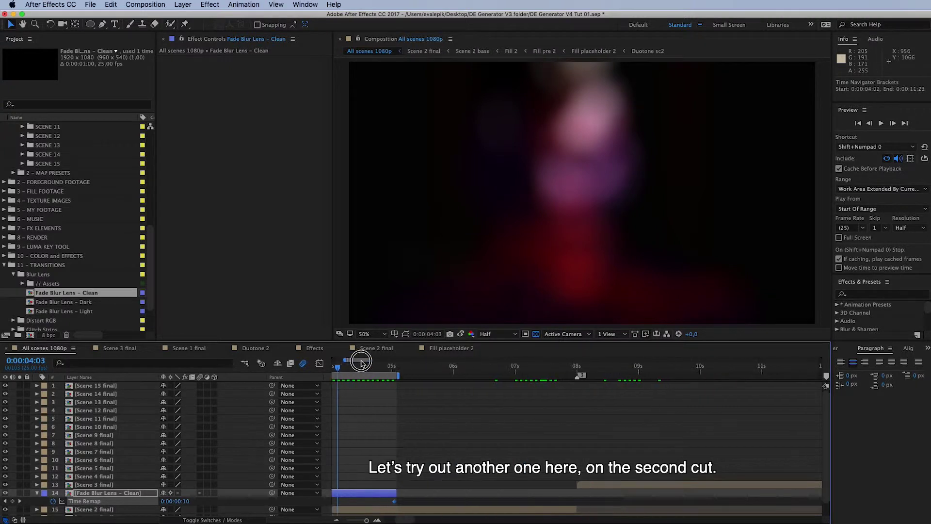
click(515, 369)
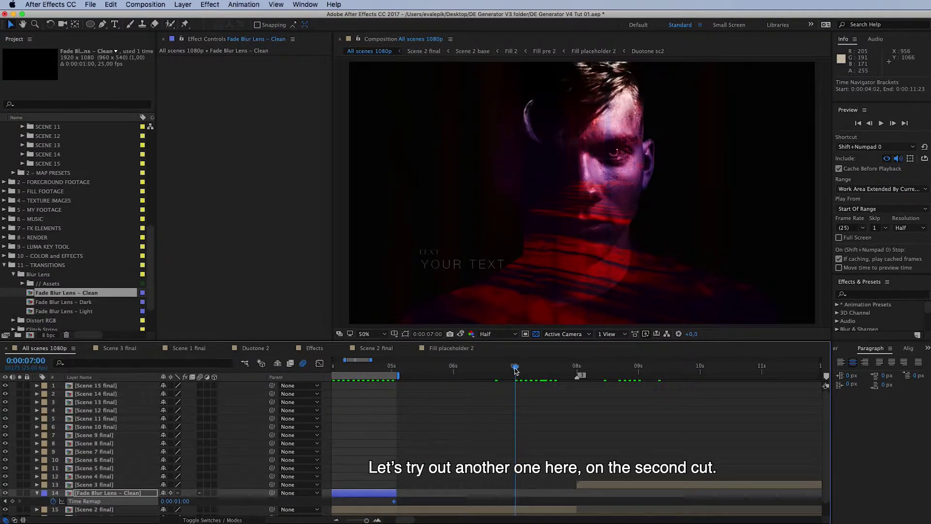
key(b)
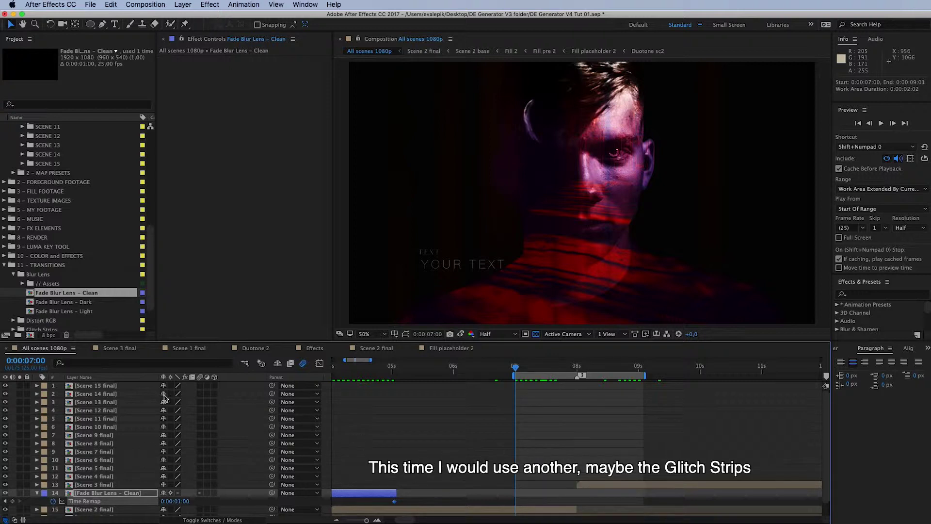
Add Gth Strips Slide 2 – Down from Glitch Strips, aligning its Cut marker to the second cut
click(15, 274)
scroll(39, 286, down, 1)
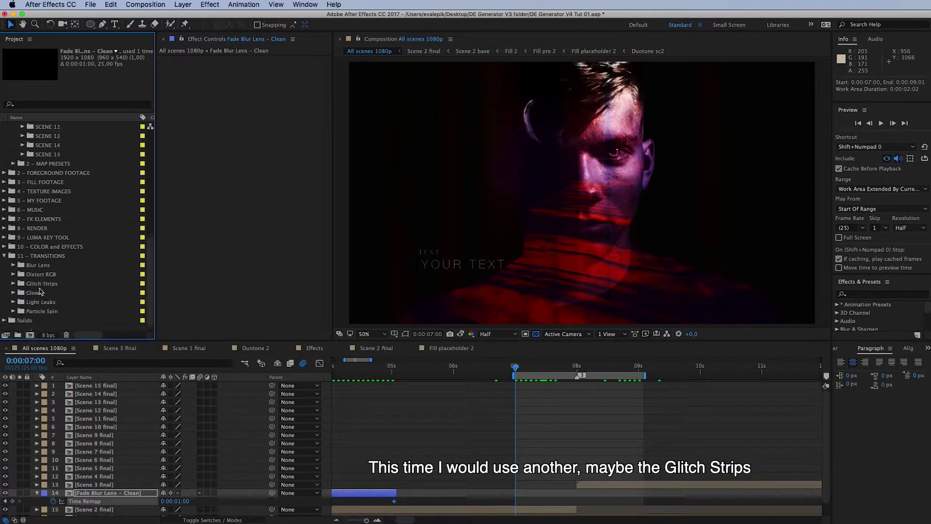
click(35, 279)
click(13, 283)
scroll(85, 298, down, 1)
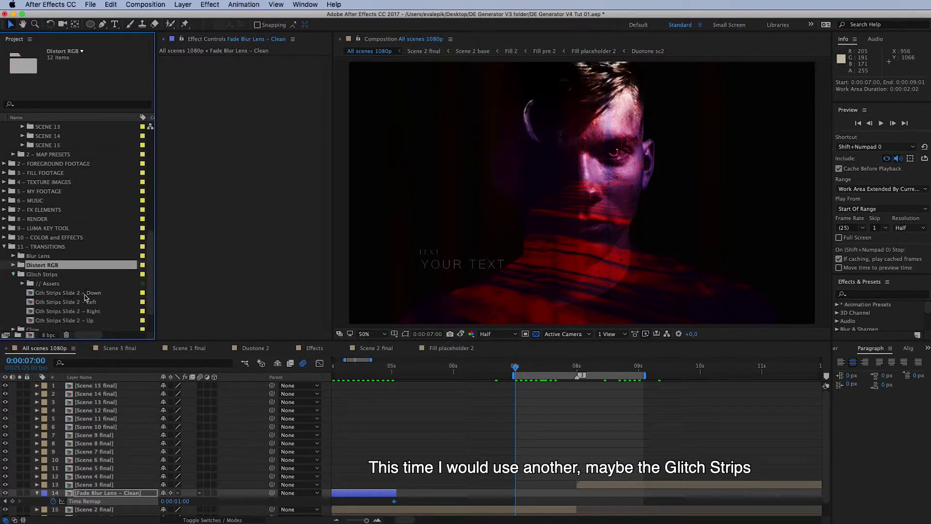
click(55, 276)
scroll(79, 313, down, 2)
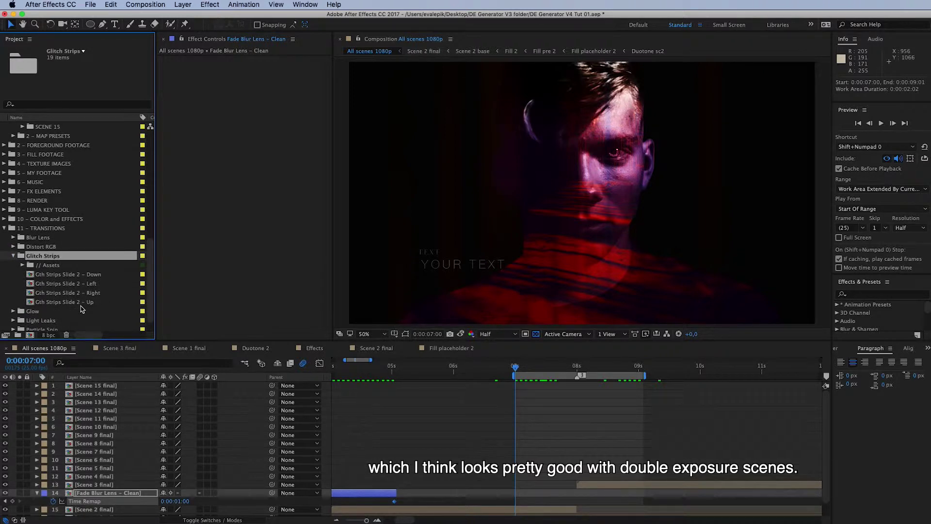
click(60, 275)
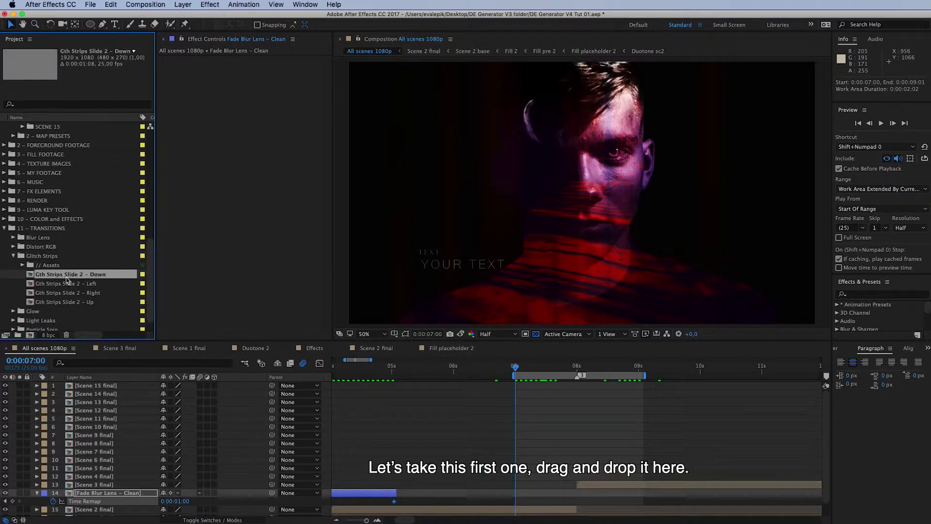
drag(63, 278, 557, 488)
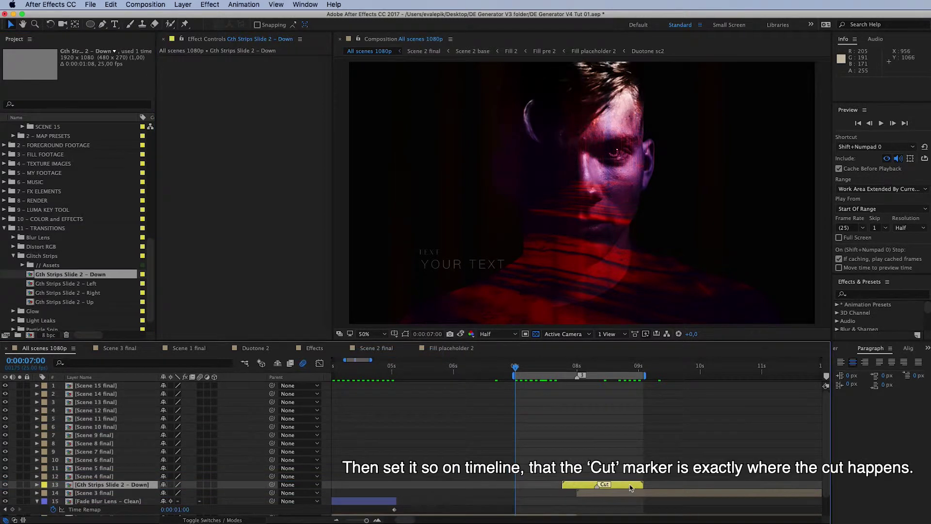
drag(627, 485, 611, 485)
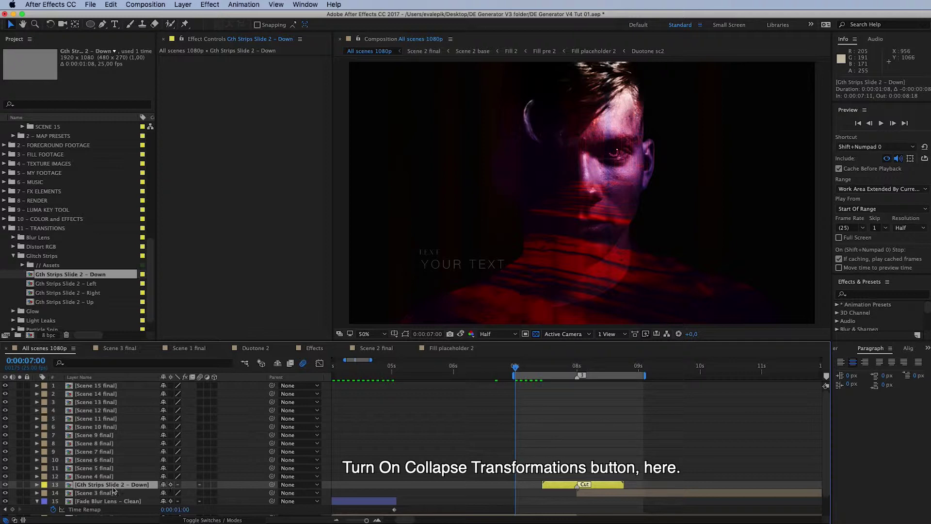
key(space)
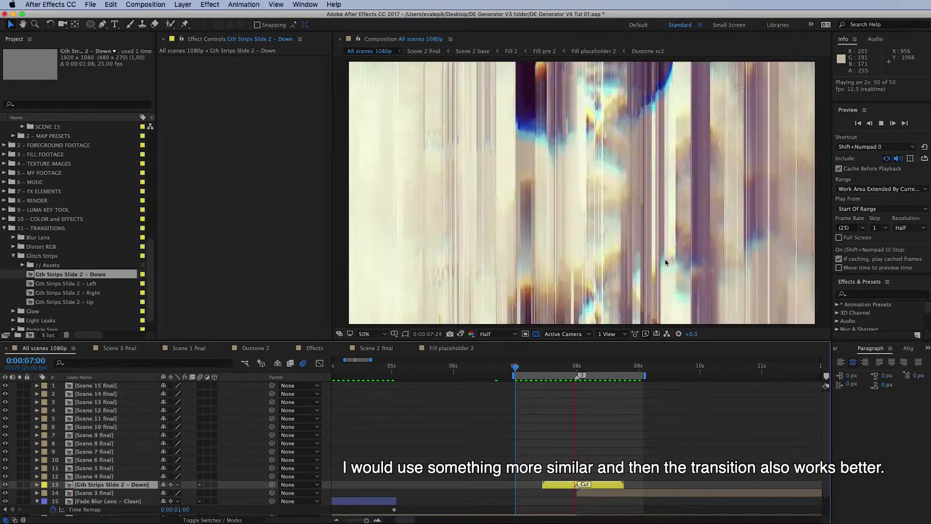
key(space)
scroll(90, 294, down, 2)
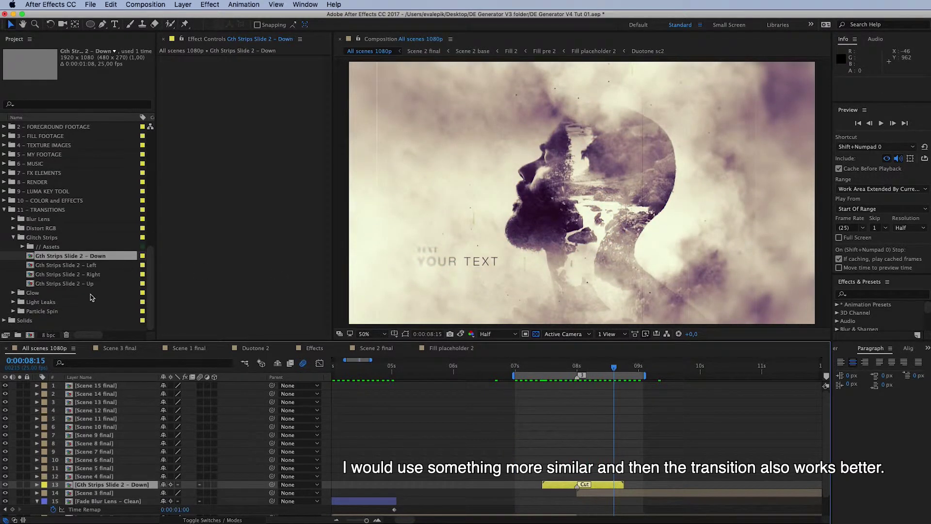